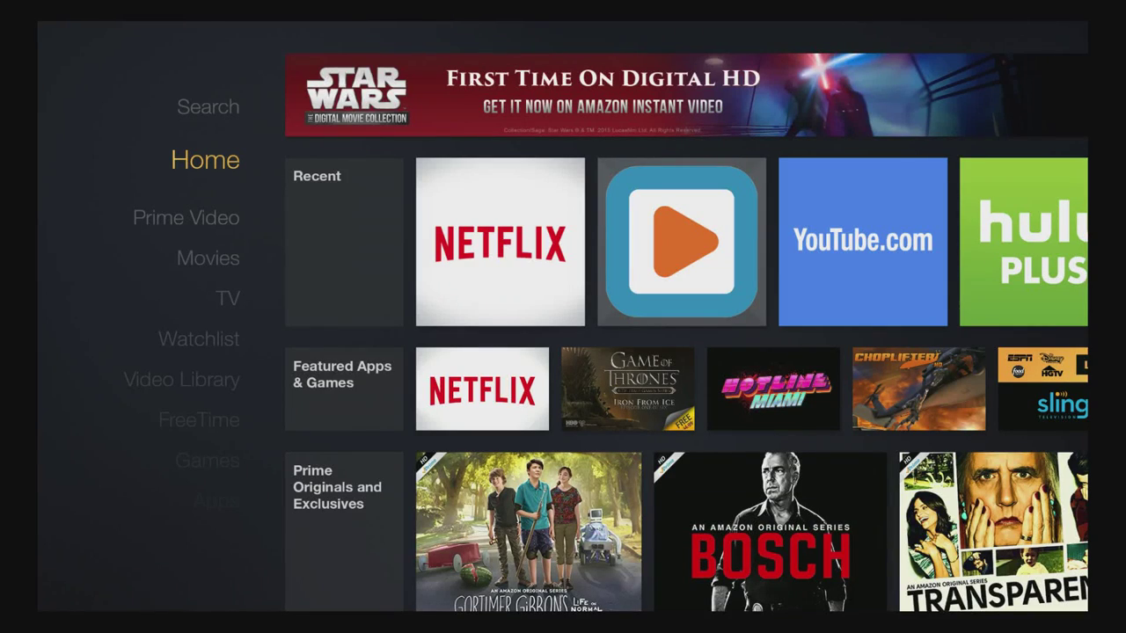
# Step: Browse down through Prime Video, Movies, TV and Watchlist, then return to Home
pyautogui.press('Down')
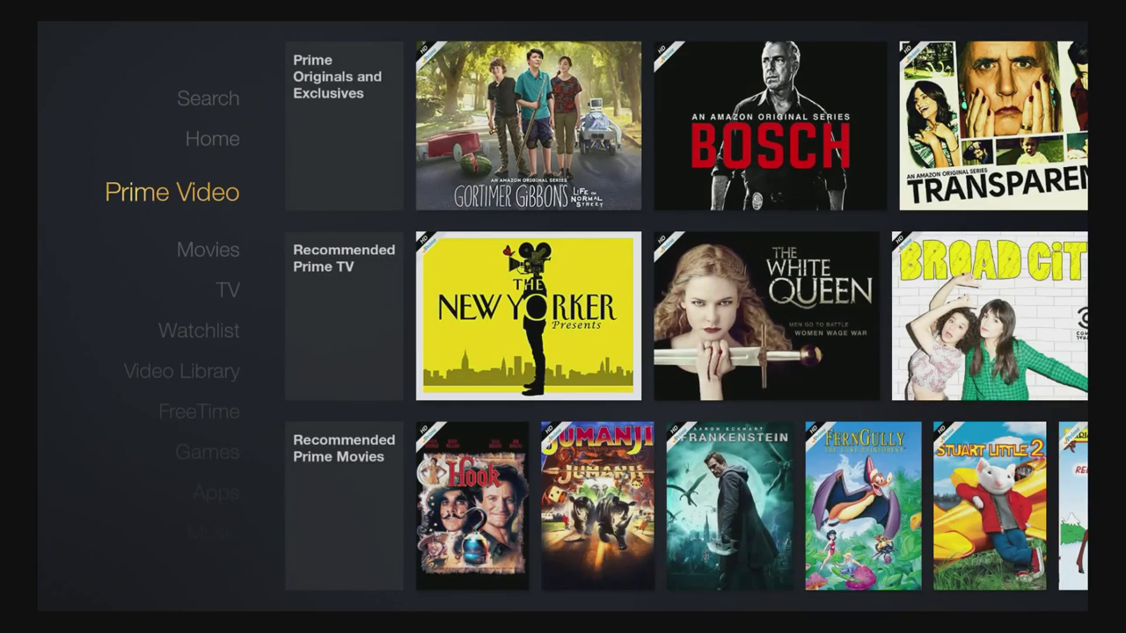
pyautogui.press('Down')
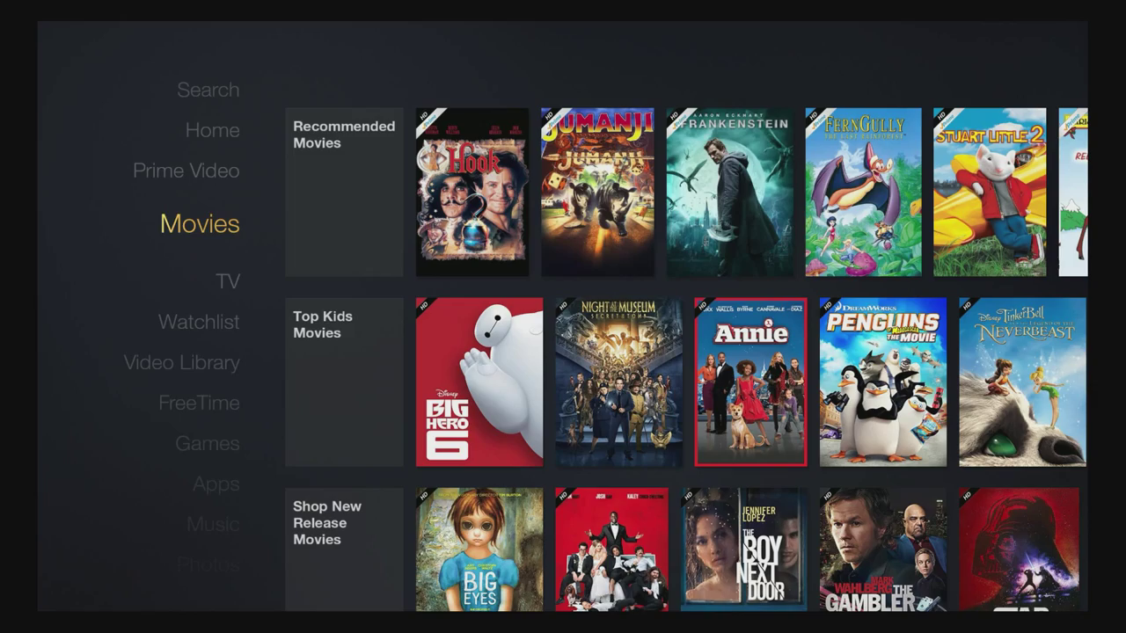
pyautogui.press('Down')
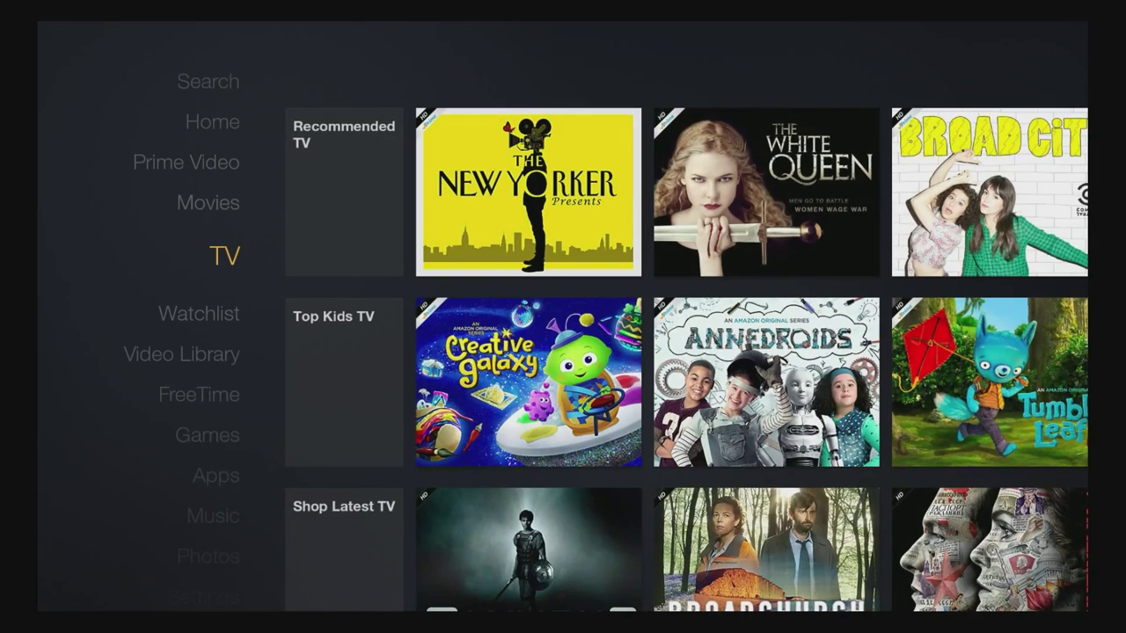
pyautogui.press('Down')
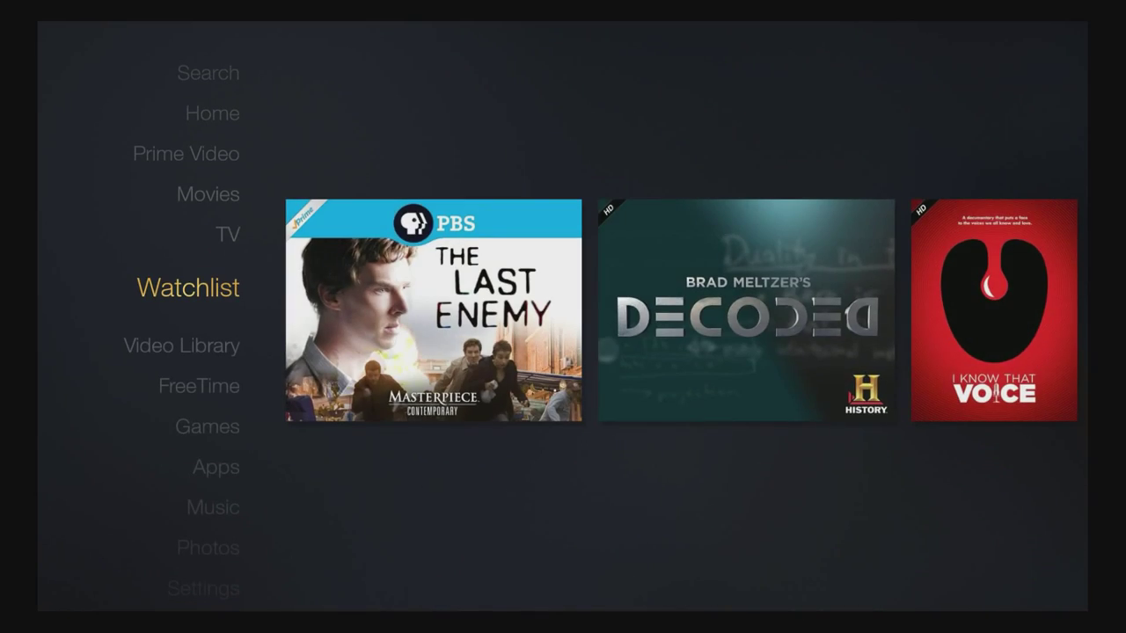
pyautogui.press('Up')
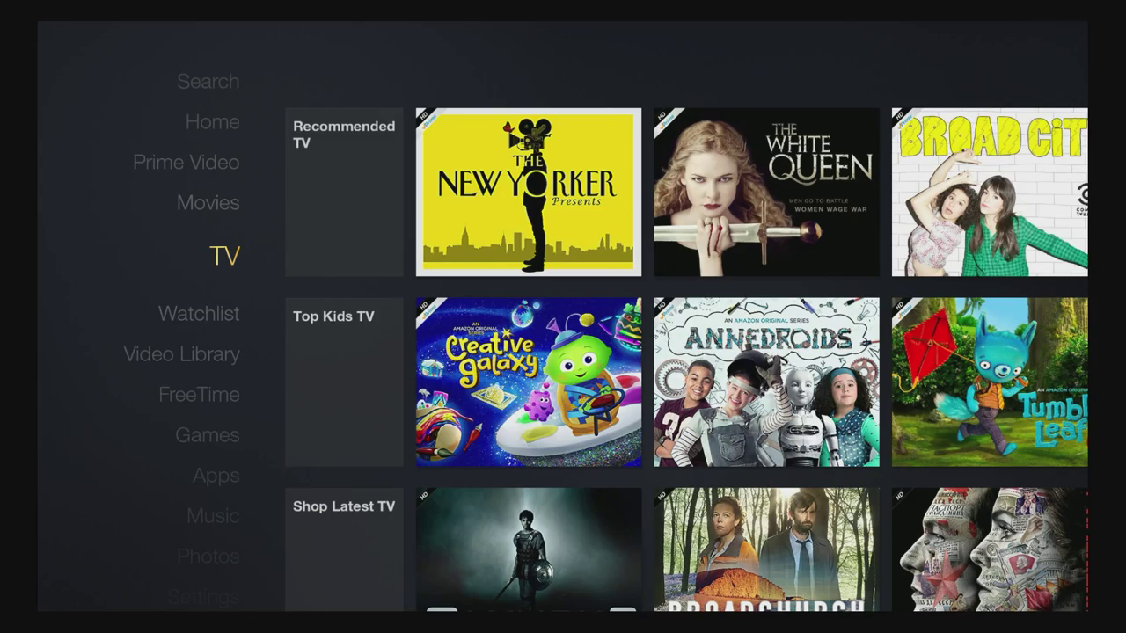
pyautogui.press('Up')
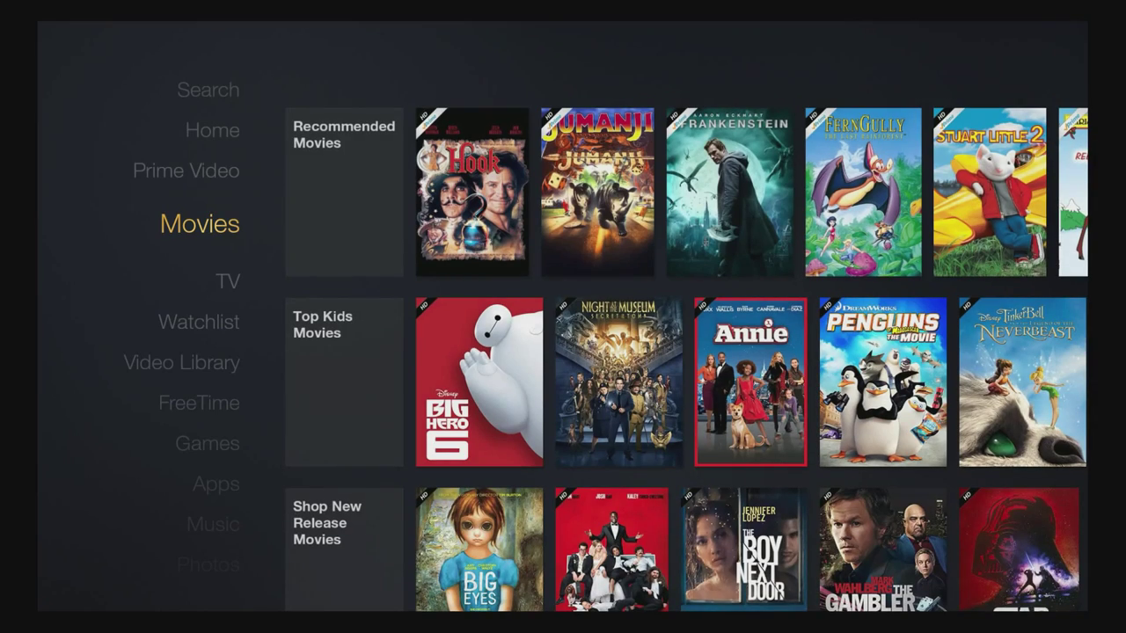
pyautogui.press('Up')
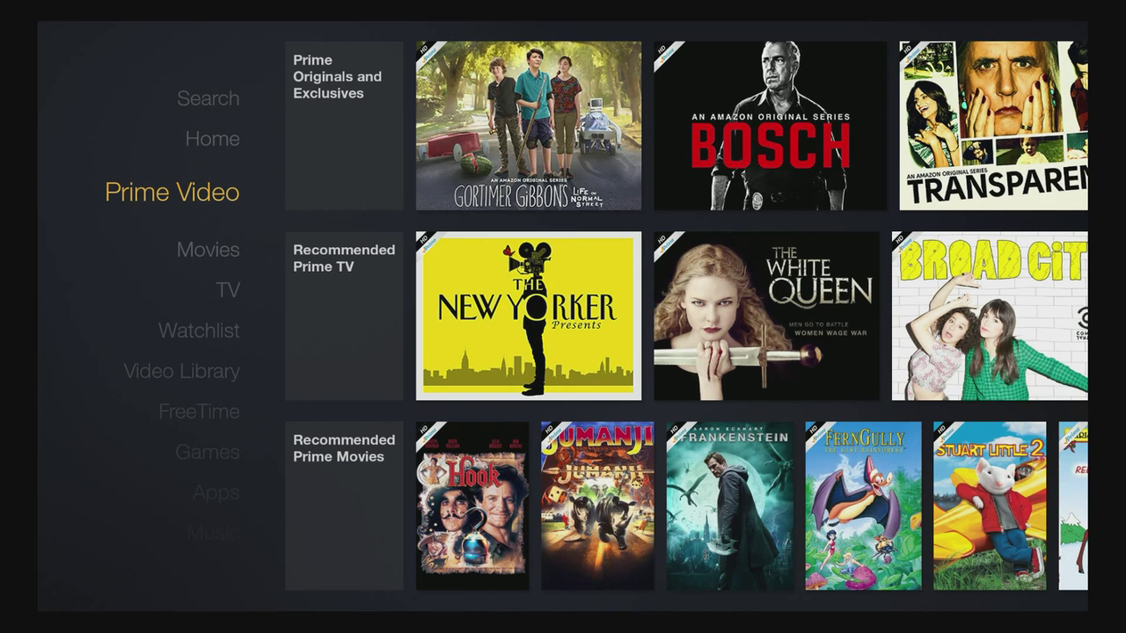
pyautogui.press('Up')
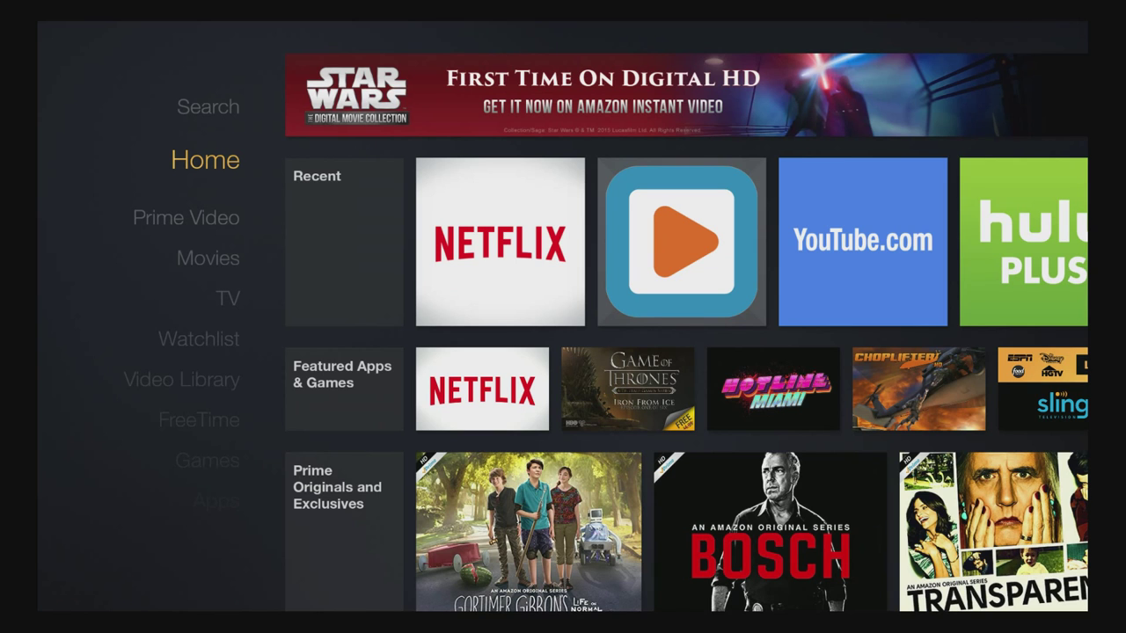
# Step: Start display mirroring from the Fire TV quick menu's Mirroring option
pyautogui.press('Home')
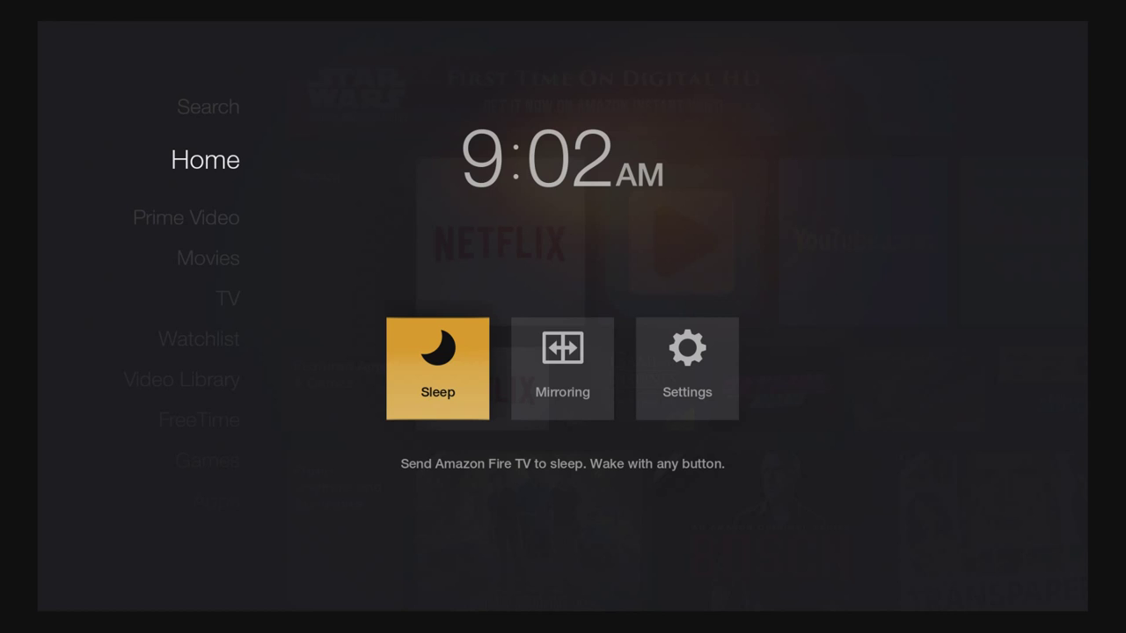
pyautogui.press('Right')
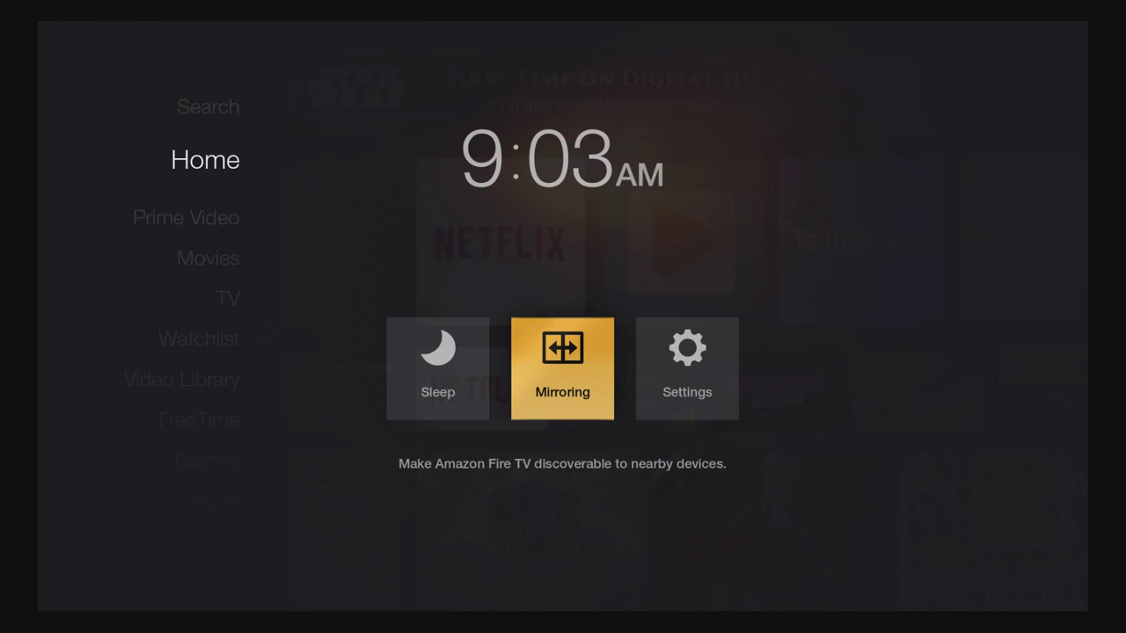
pyautogui.press('Return')
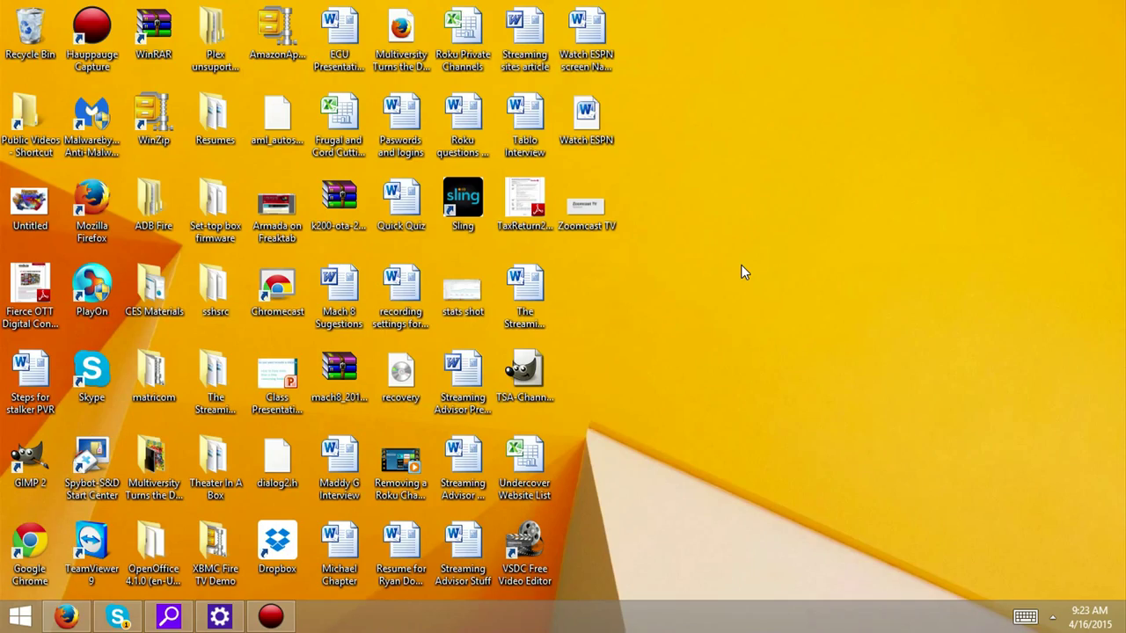
# Step: Peek at the Start screen, then return to the desktop
pyautogui.press('super')
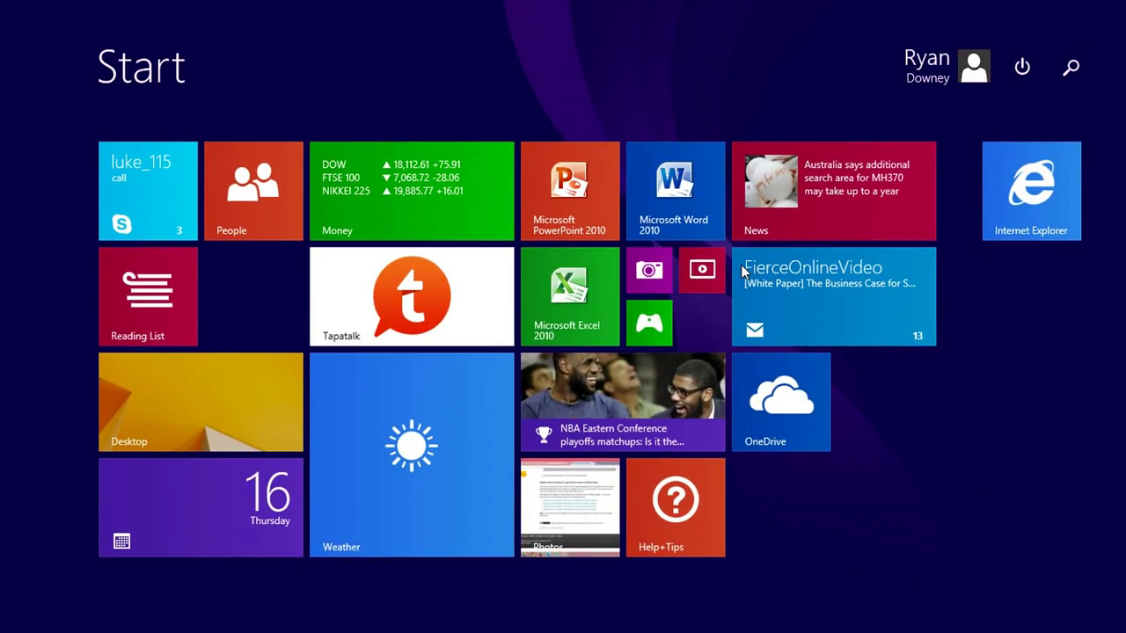
pyautogui.press('super')
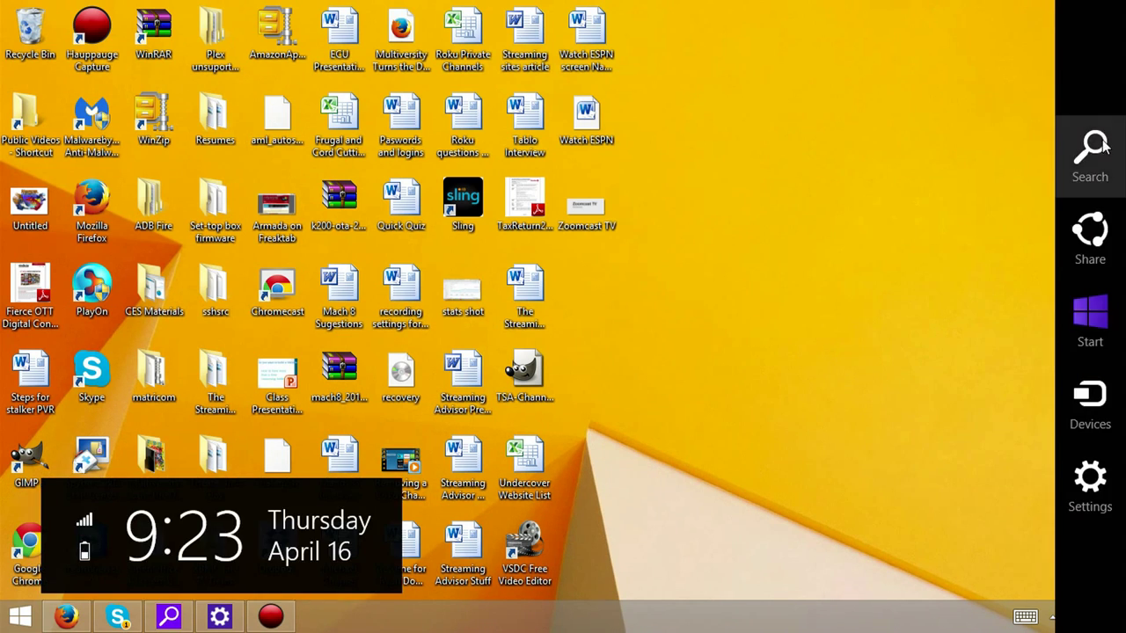
pyautogui.moveTo(1090, 321)
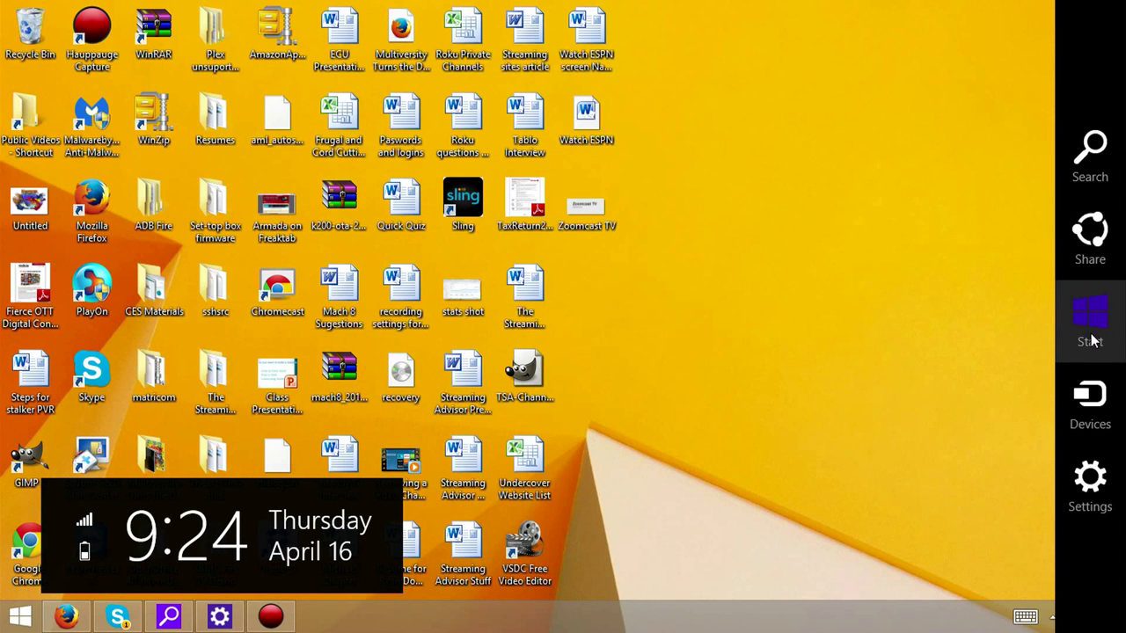
# Step: Open Devices > Project > 'Connect to a different display' to list wireless displays
pyautogui.click(1093, 407)
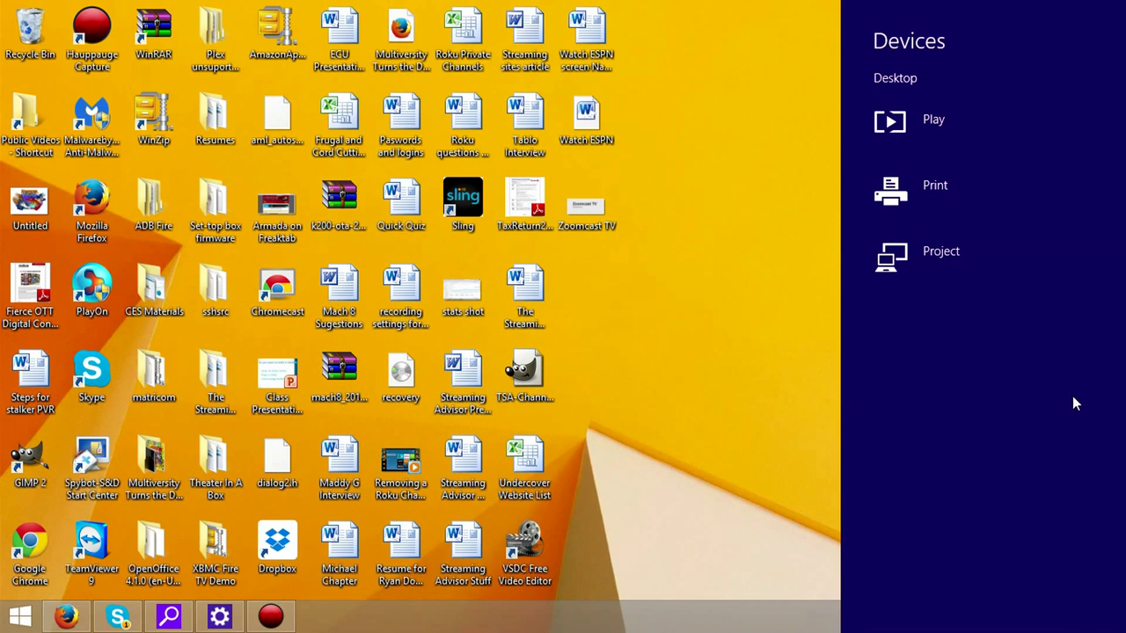
pyautogui.click(900, 261)
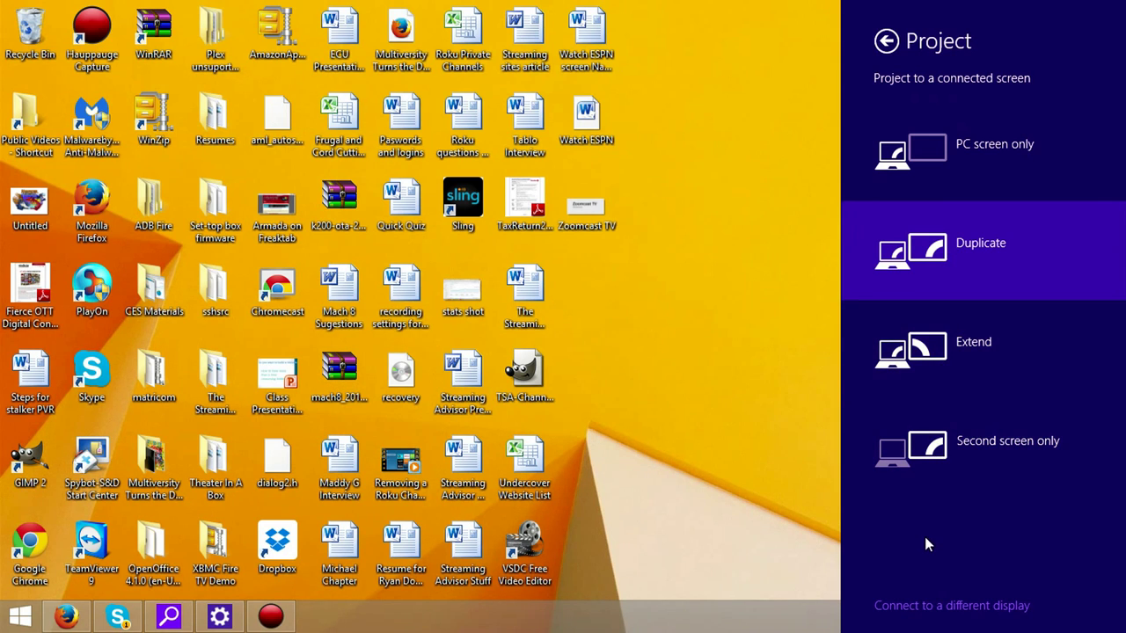
pyautogui.click(943, 606)
pyautogui.click(977, 616)
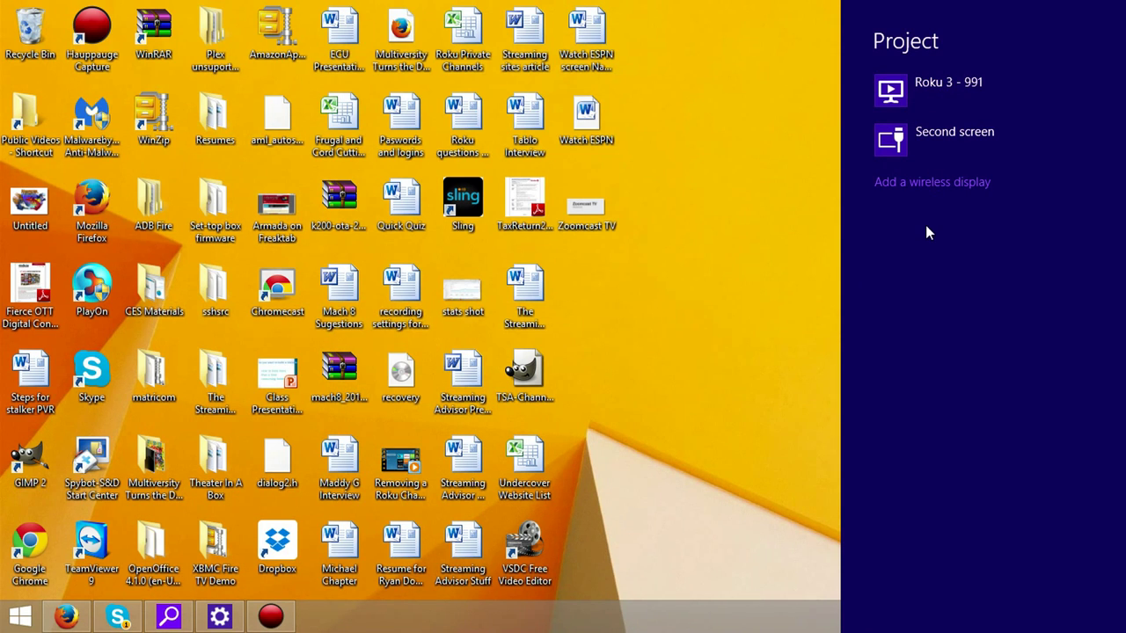
# Step: Add a wireless display via PC settings' Add a device and connect to the Fire TV
pyautogui.click(939, 184)
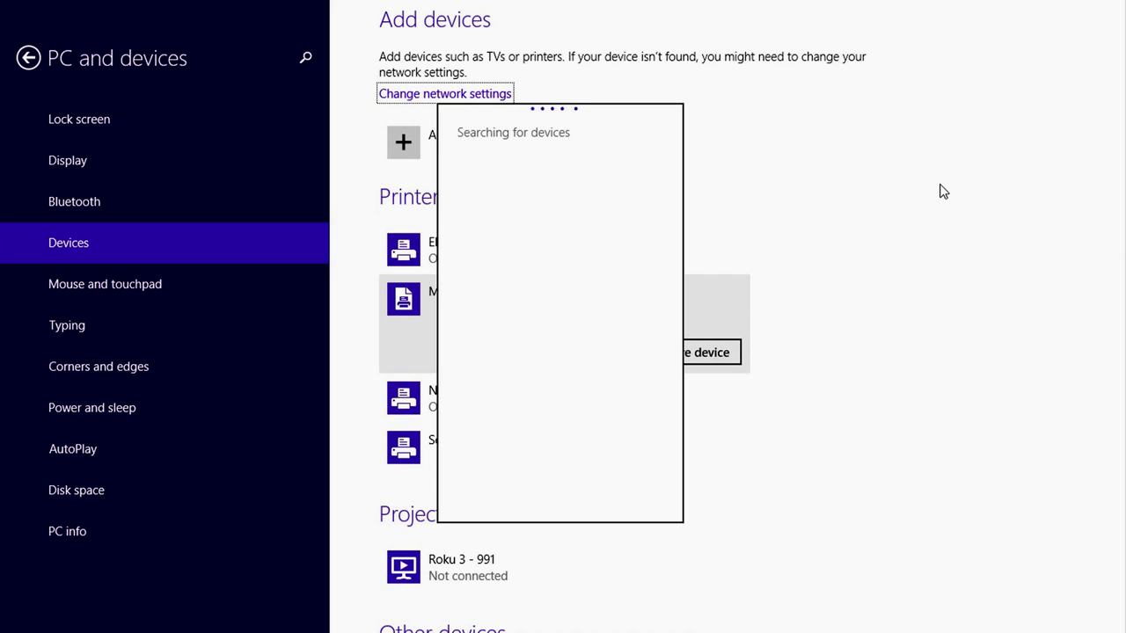
pyautogui.click(942, 191)
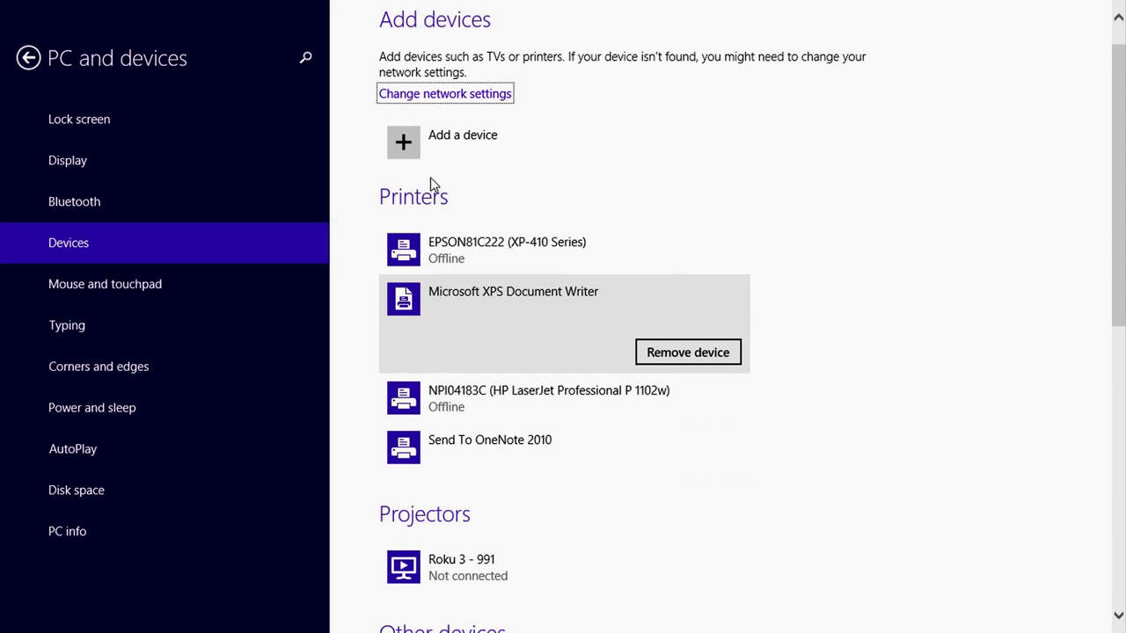
pyautogui.click(415, 150)
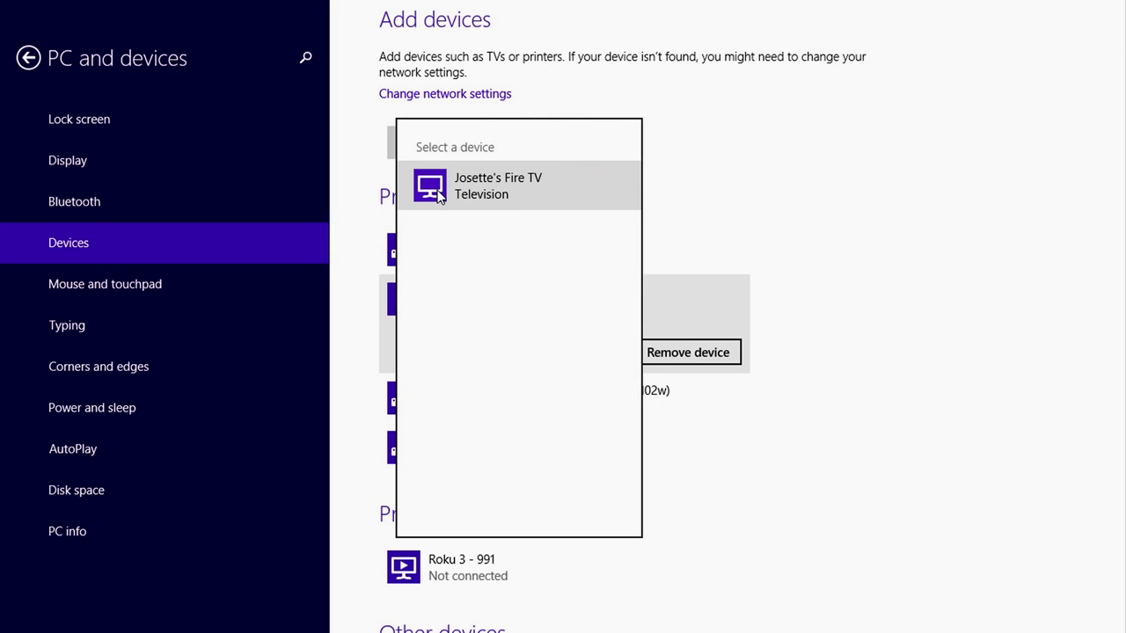
pyautogui.click(438, 195)
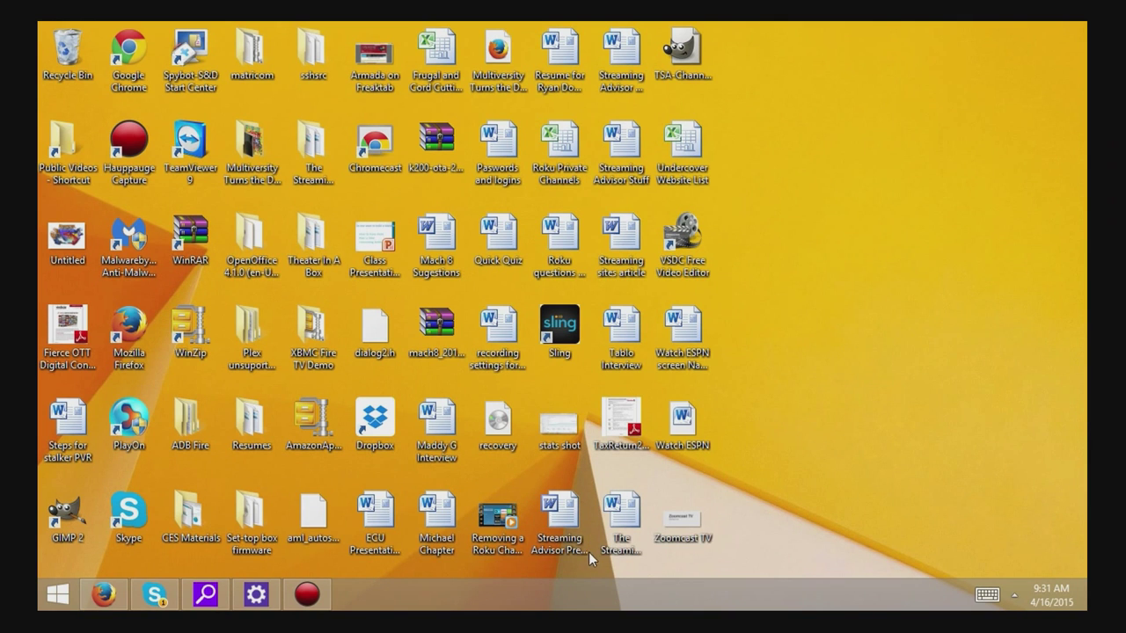
pyautogui.click(210, 595)
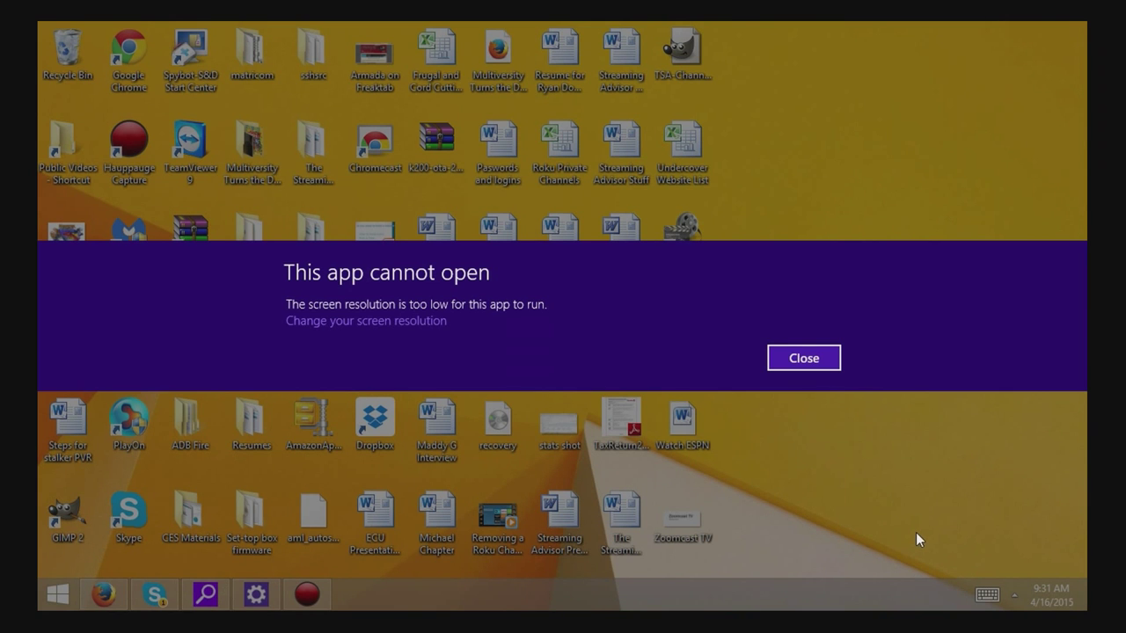
pyautogui.click(827, 360)
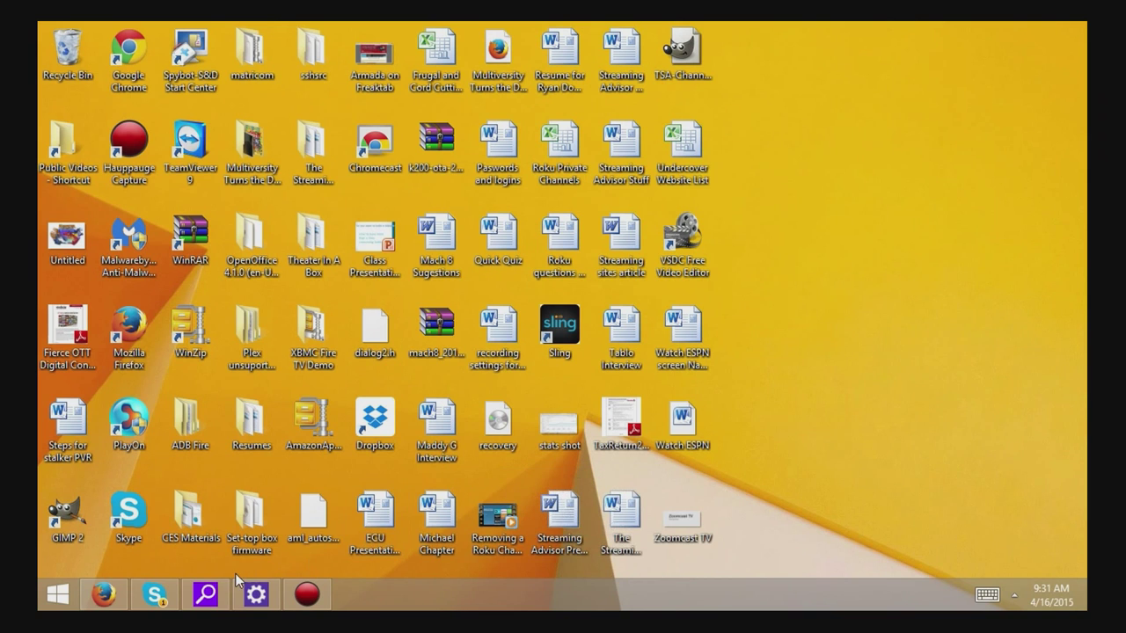
pyautogui.click(255, 597)
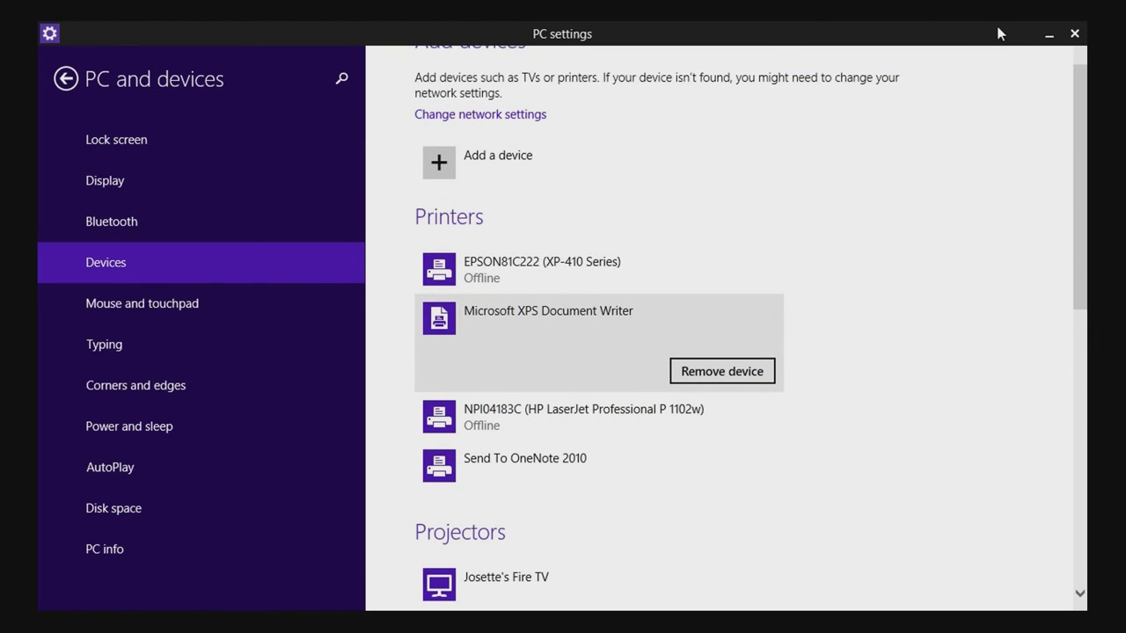
pyautogui.click(1047, 35)
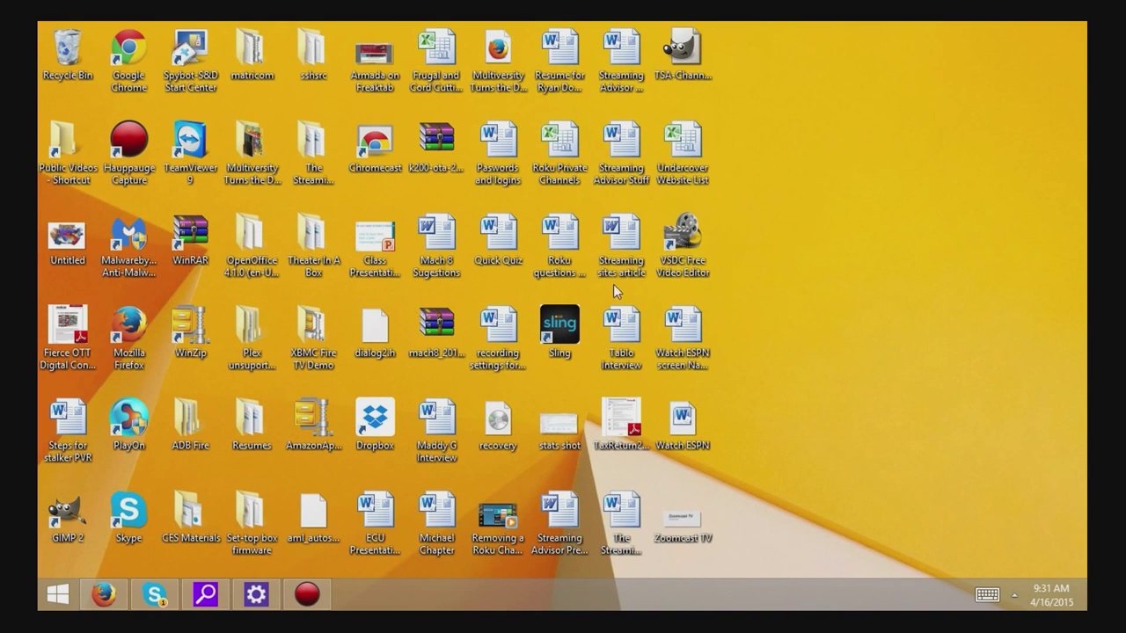
pyautogui.click(104, 596)
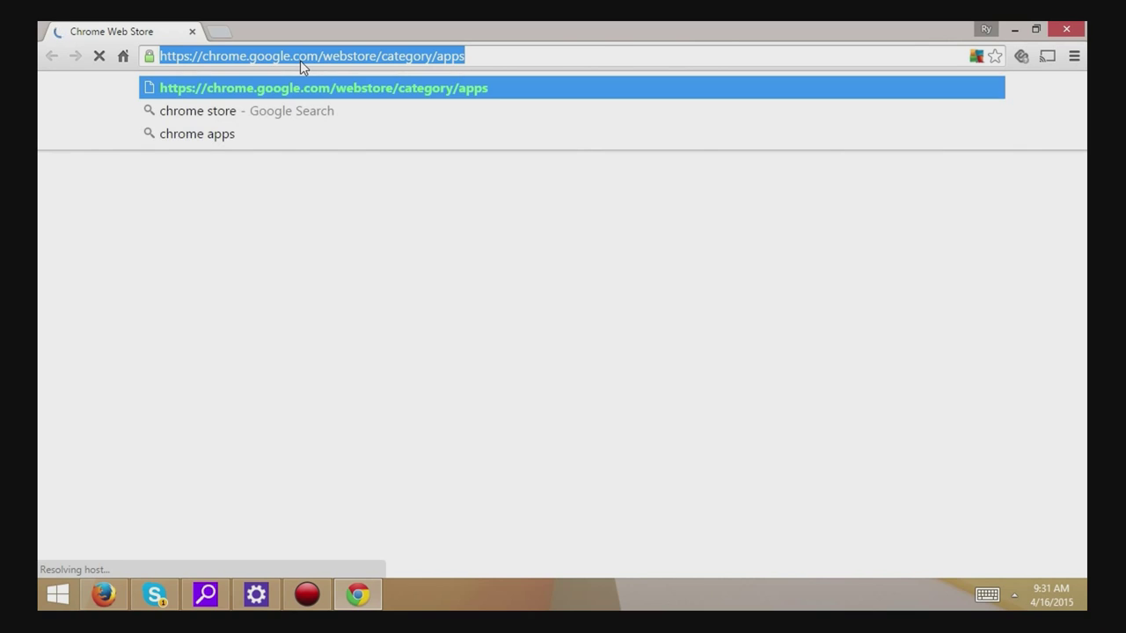
pyautogui.write('www.')
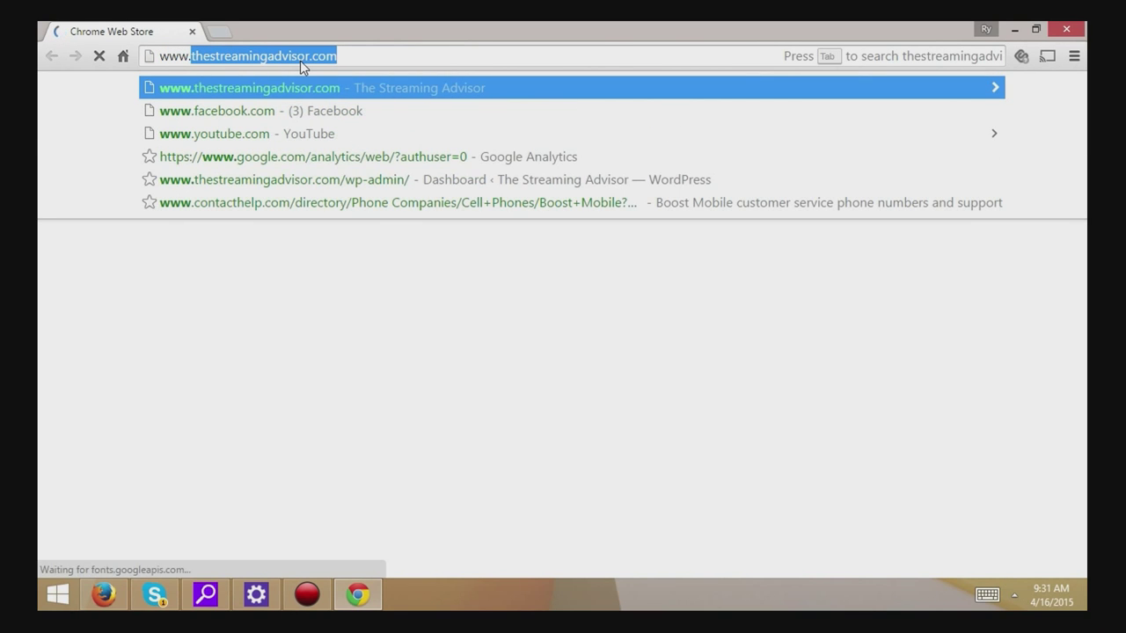
pyautogui.write('hulu')
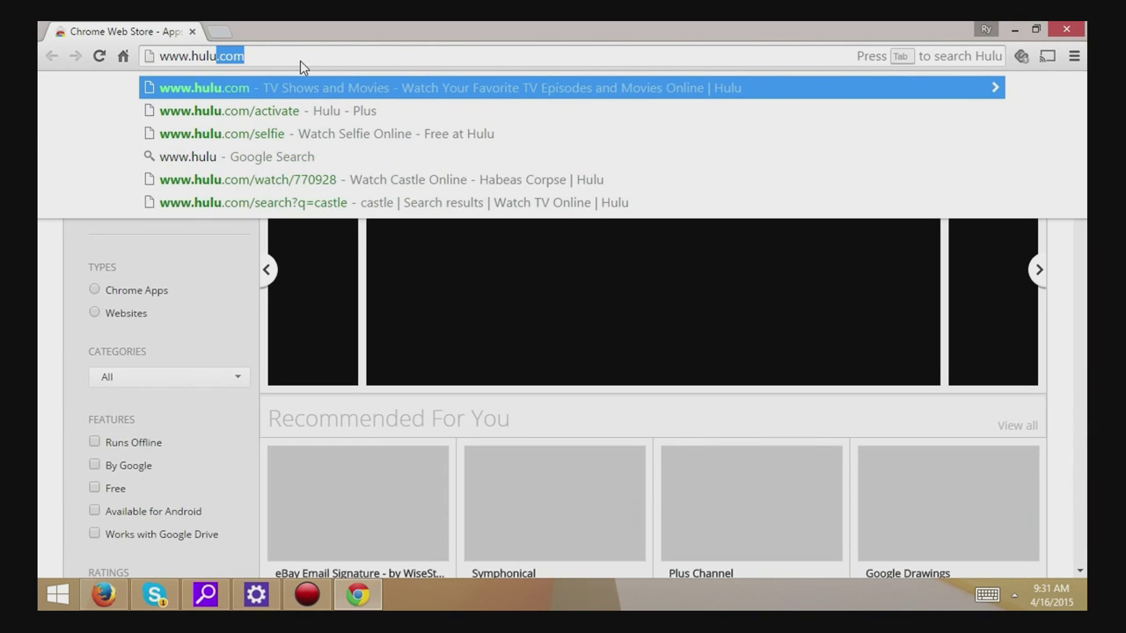
pyautogui.press('Return')
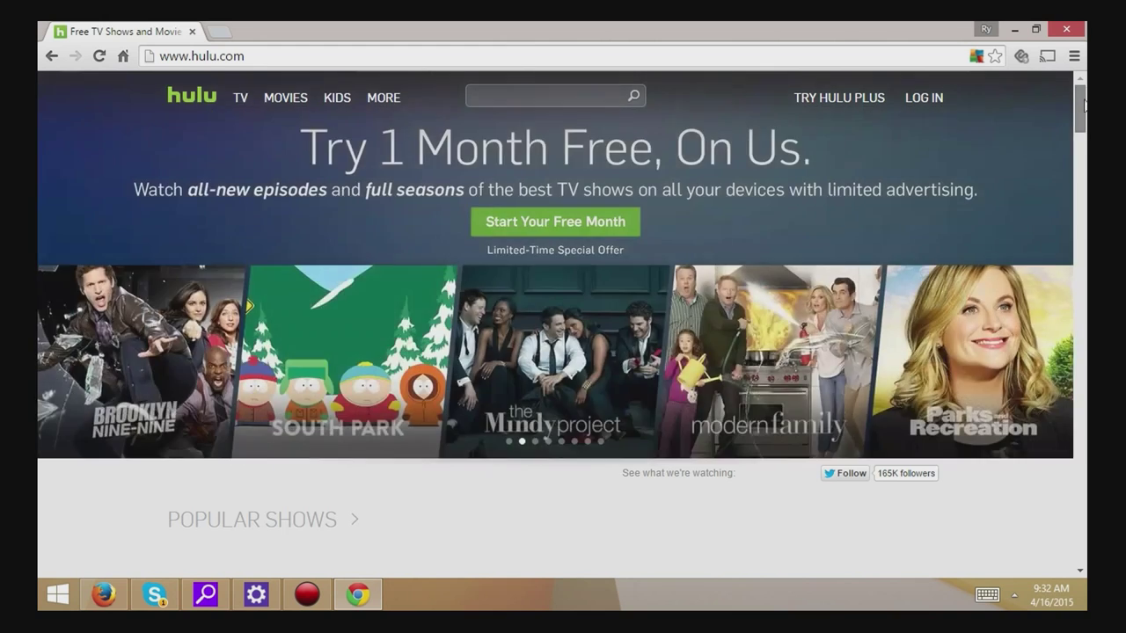
pyautogui.moveTo(1080, 91)
pyautogui.mouseDown()
pyautogui.moveTo(1083, 139)
pyautogui.moveTo(1080, 85)
pyautogui.mouseUp()
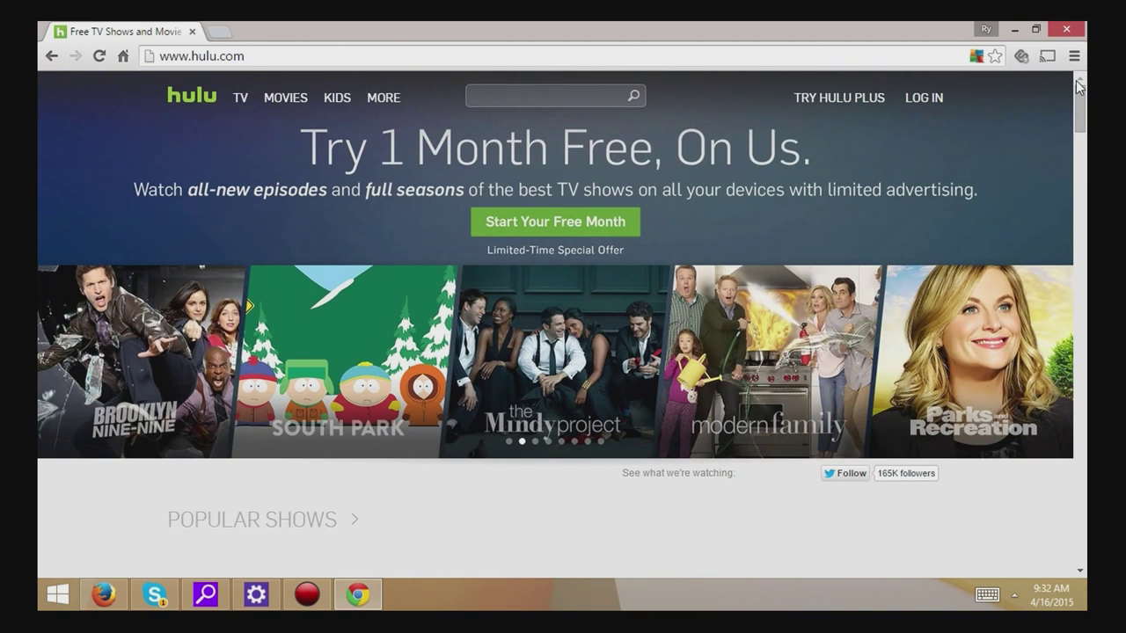
# Step: Minimize the Chrome window showing Hulu to the taskbar
pyautogui.click(1013, 29)
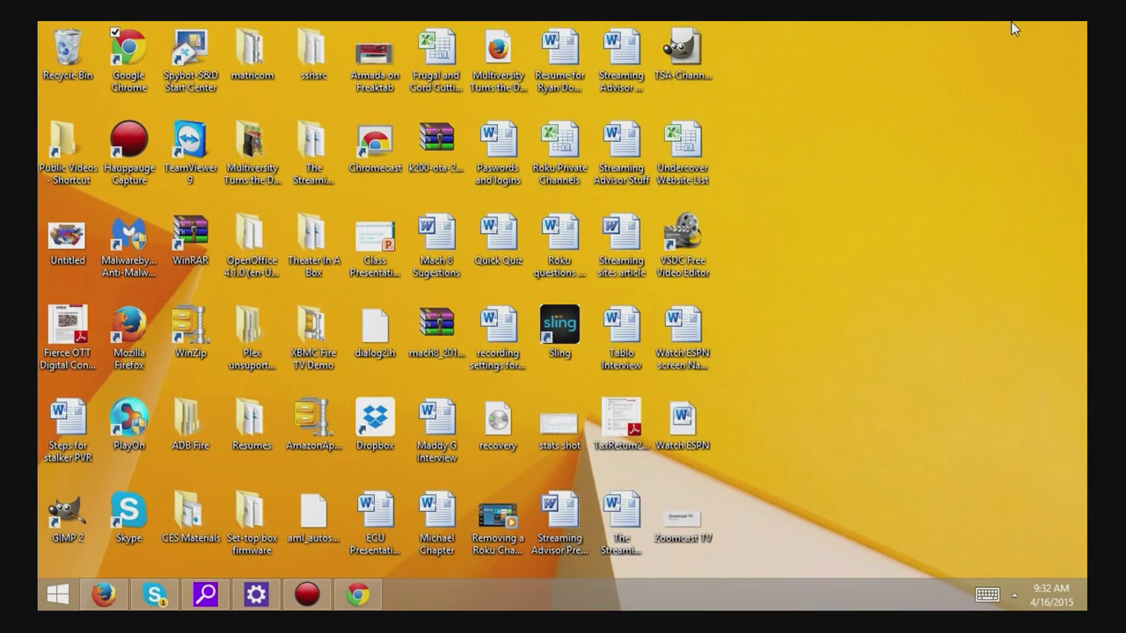